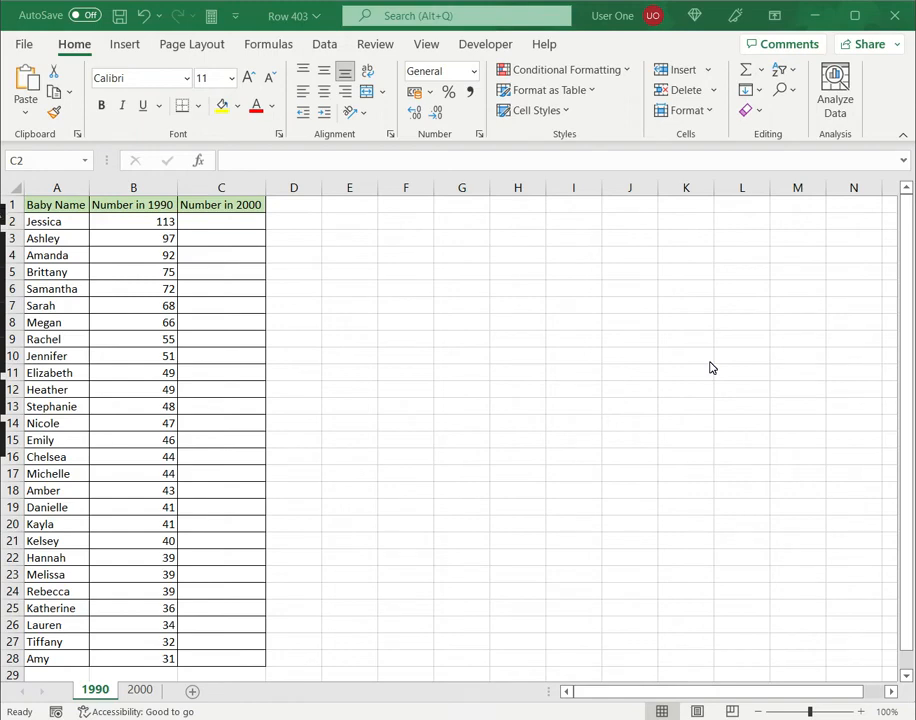
Step: Compare the headers and layout of the baby name tables on the 1990 and 2000 sheets
{"action": "left_click", "coordinate": [79, 213]}
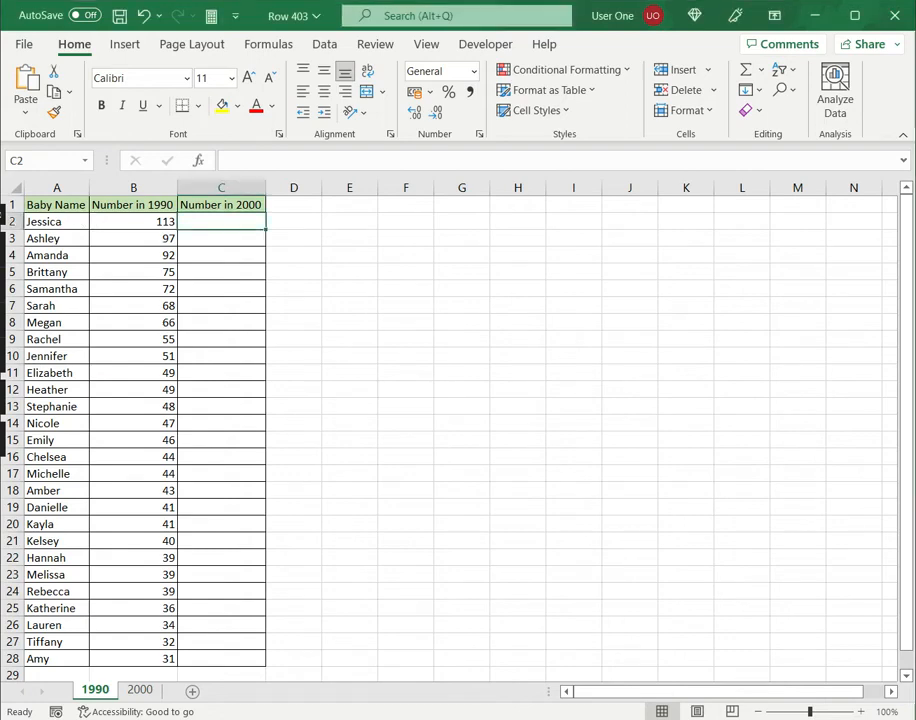
{"action": "left_click", "coordinate": [57, 205]}
{"action": "left_click", "coordinate": [133, 205]}
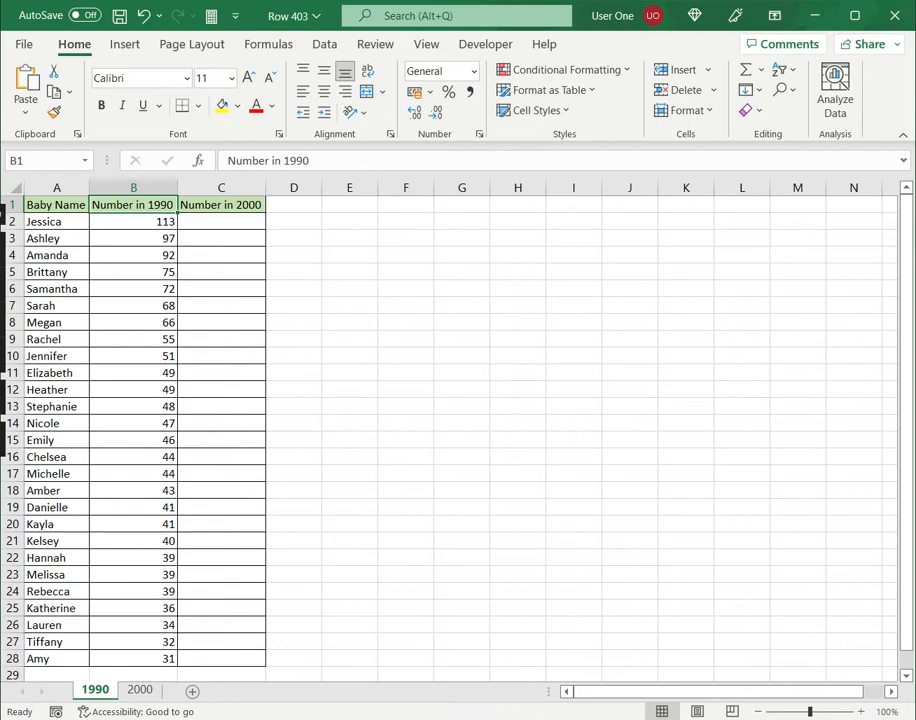
{"action": "left_click", "coordinate": [140, 690]}
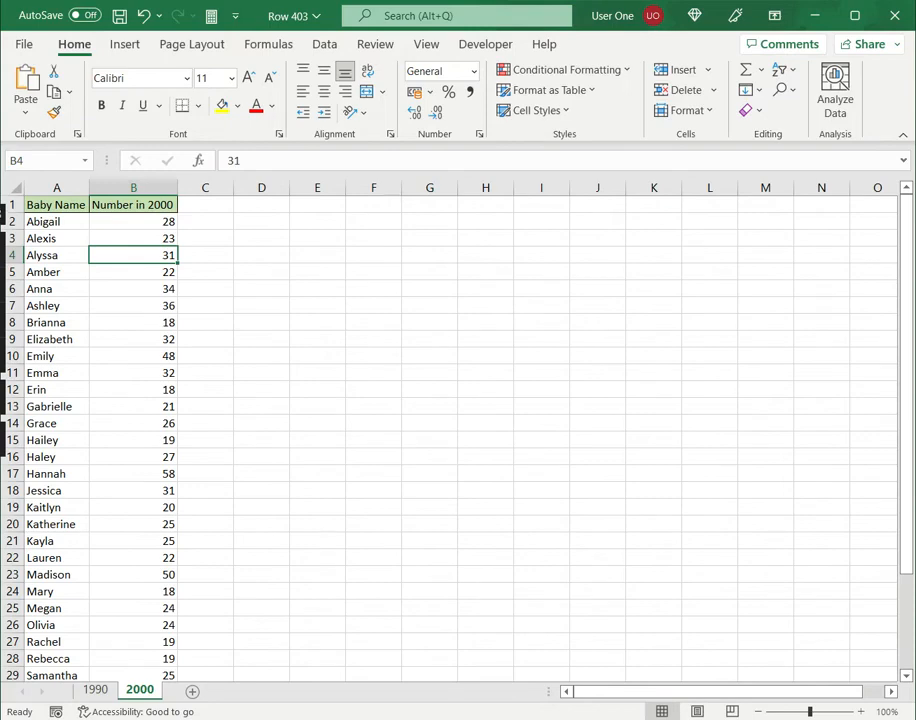
{"action": "left_click", "coordinate": [133, 222]}
{"action": "left_click", "coordinate": [56, 205]}
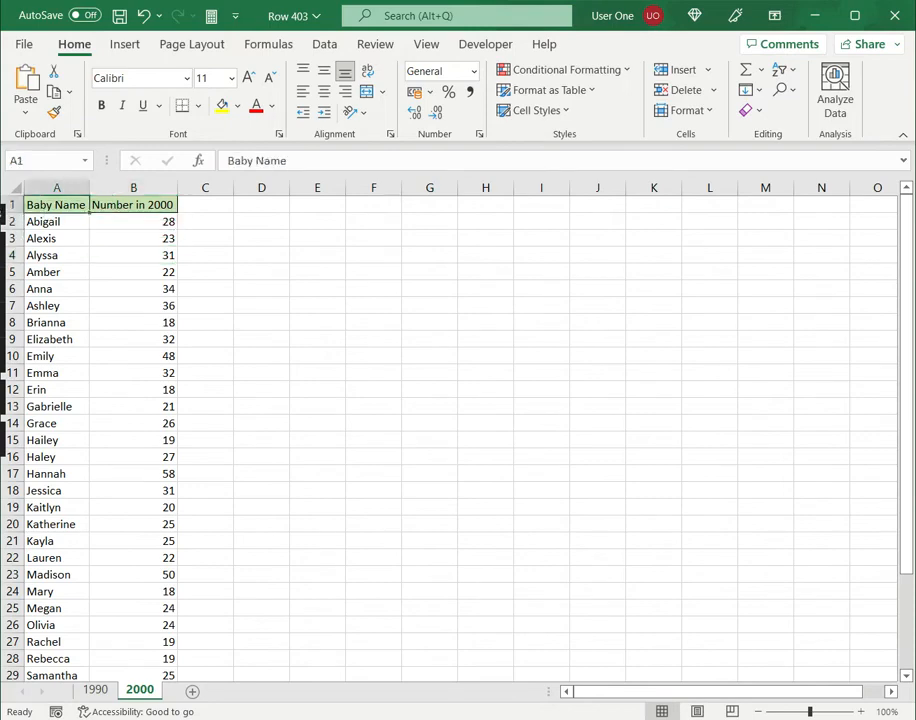
{"action": "left_click", "coordinate": [100, 692]}
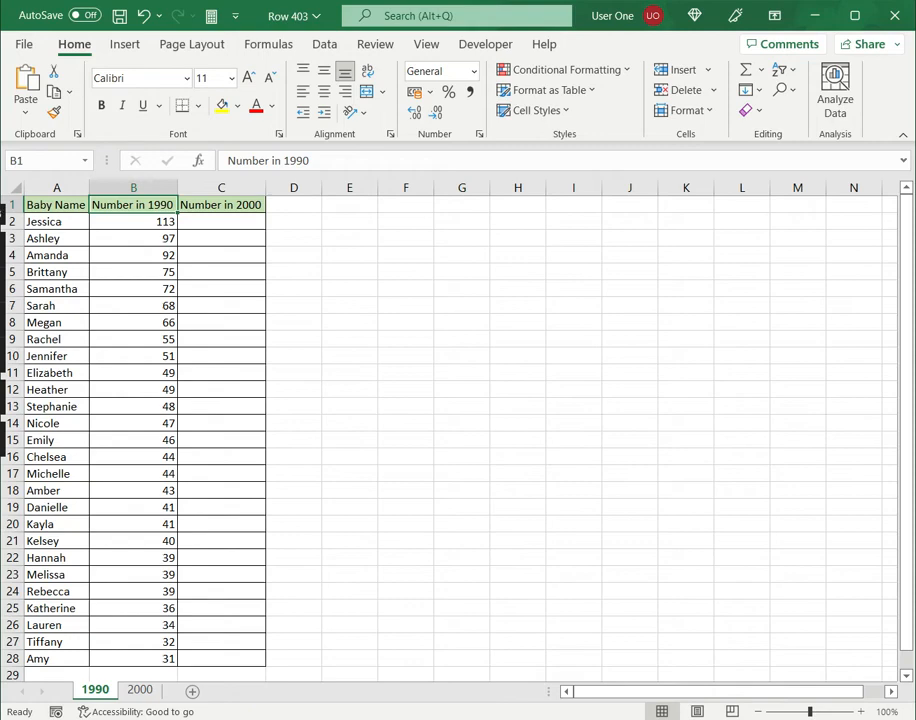
Step: Start a VLOOKUP formula in C2 of the 1990 sheet with A2 as the lookup value
{"action": "left_click", "coordinate": [221, 222]}
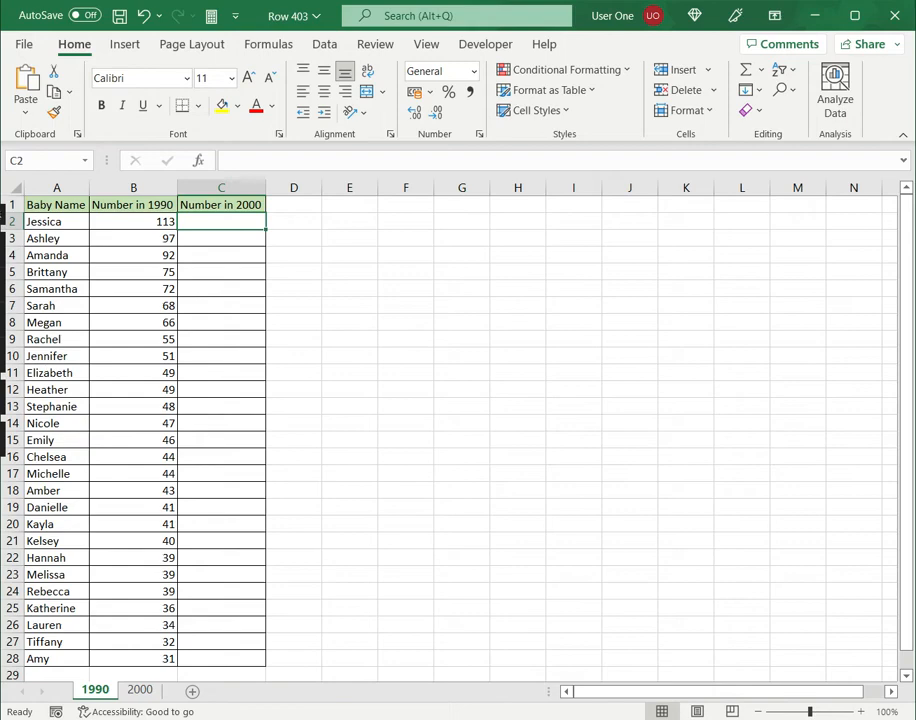
{"action": "type", "text": "="}
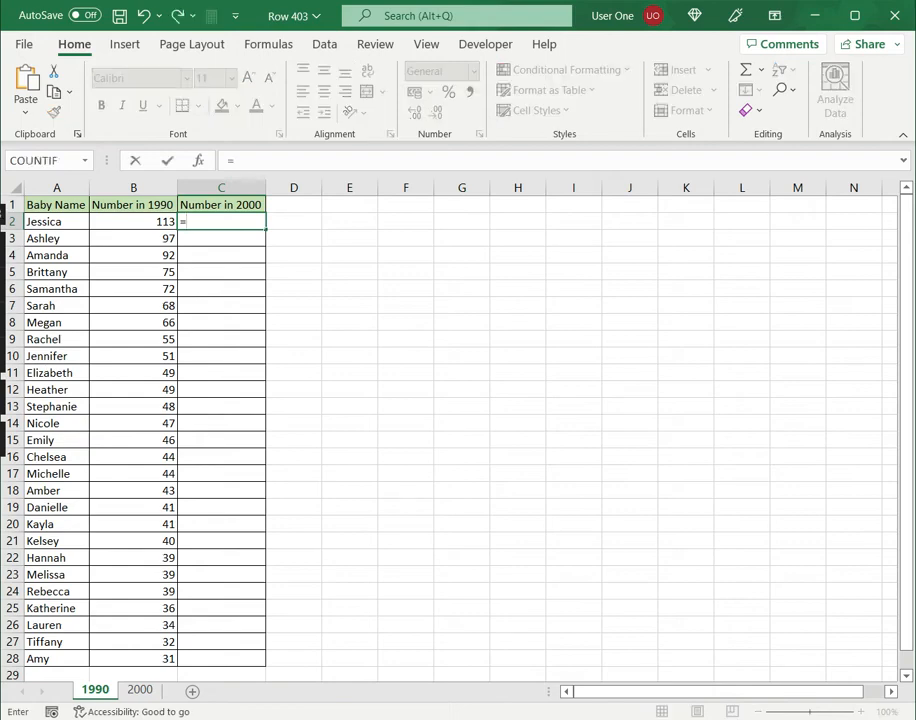
{"action": "type", "text": "vl"}
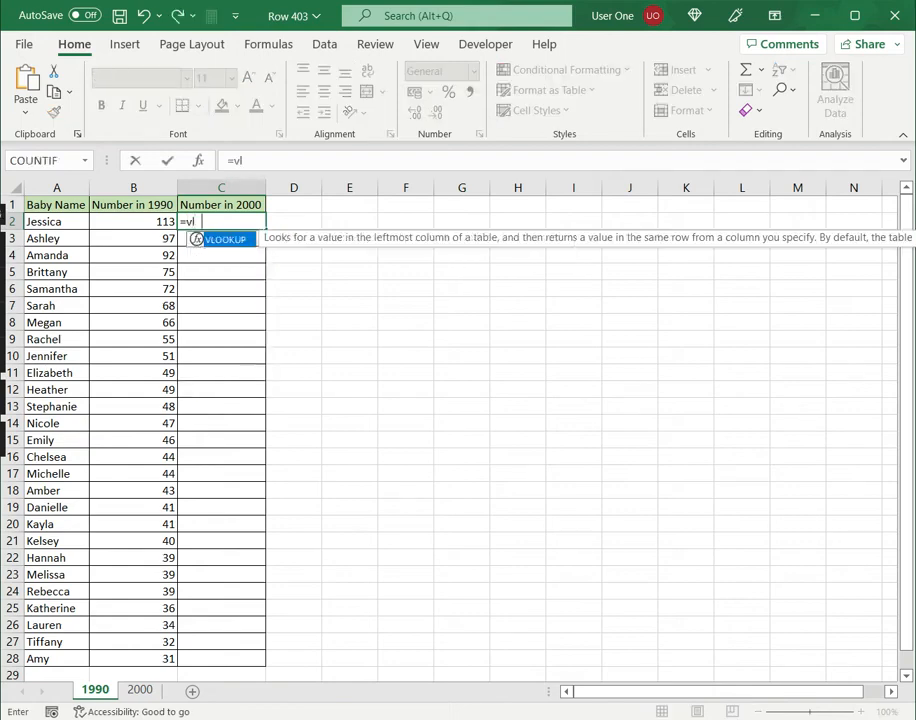
{"action": "type", "text": "ookup("}
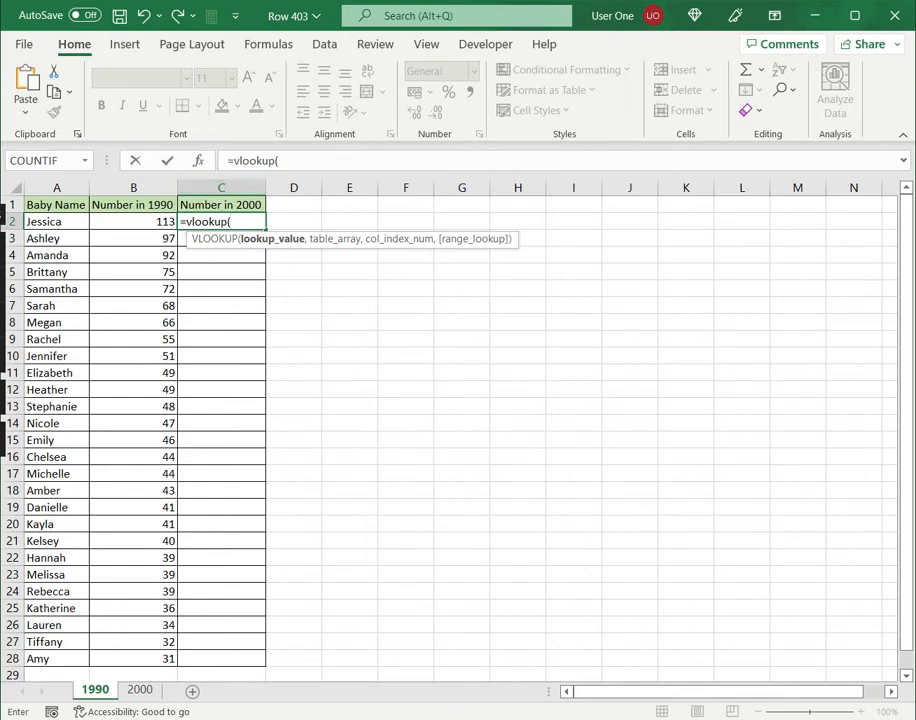
{"action": "left_click", "coordinate": [56, 222]}
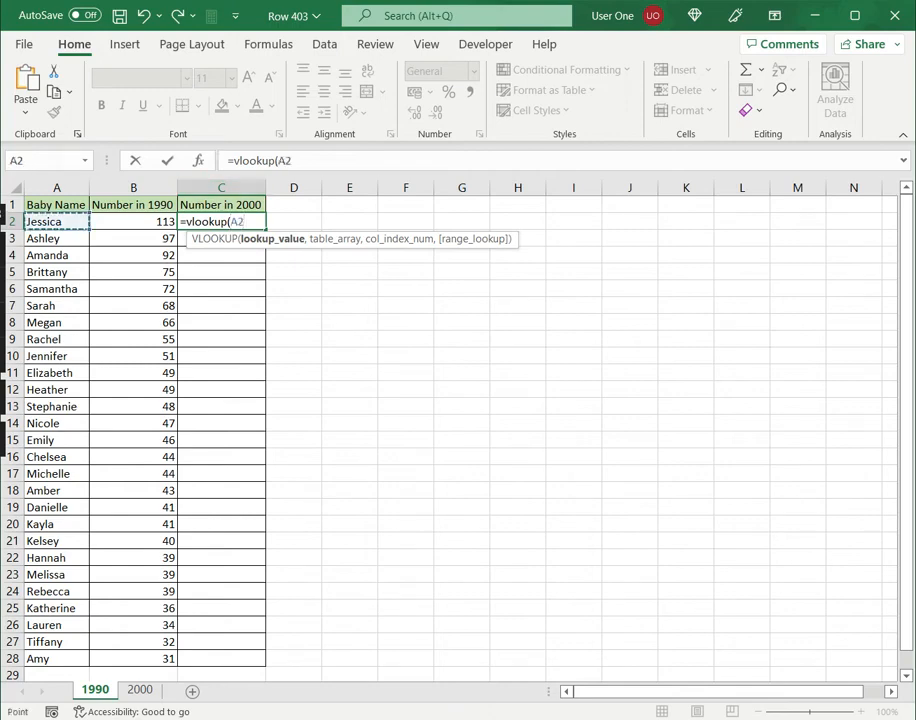
{"action": "type", "text": ","}
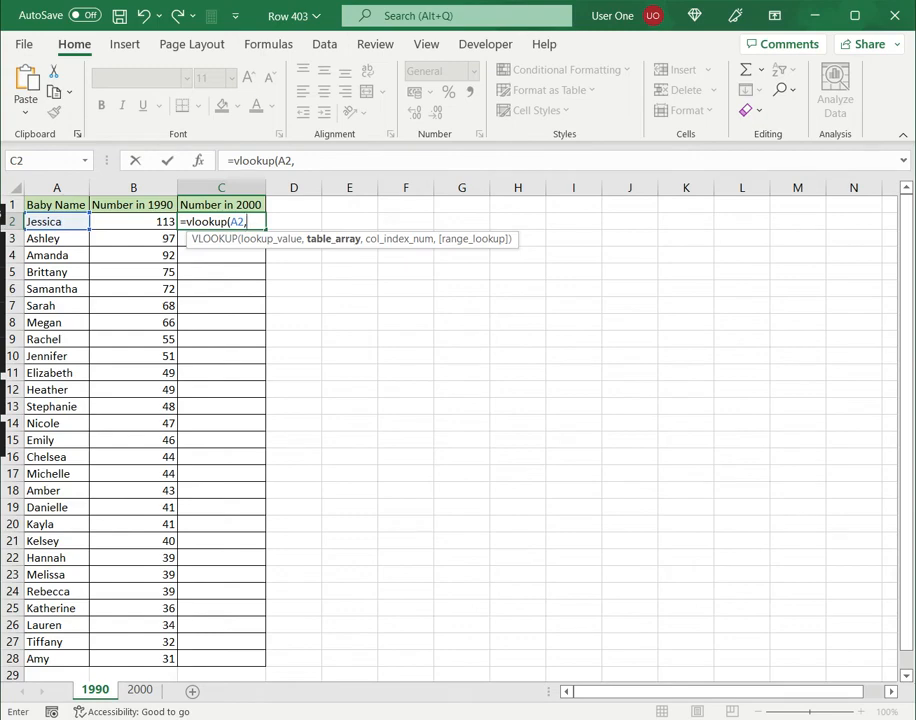
Step: Complete the VLOOKUP with range A2:B36 of the 2000 sheet as table array, column index 2 and FALSE for exact match
{"action": "left_click", "coordinate": [138, 690]}
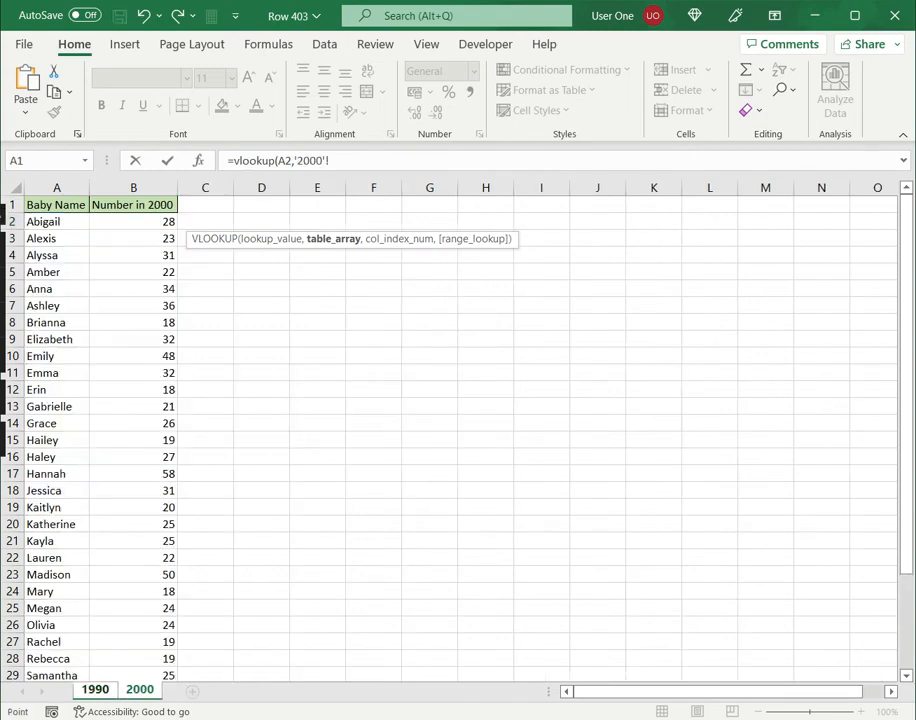
{"action": "left_click_drag", "start_coordinate": [56, 221], "coordinate": [165, 659]}
{"action": "type", "text": ","}
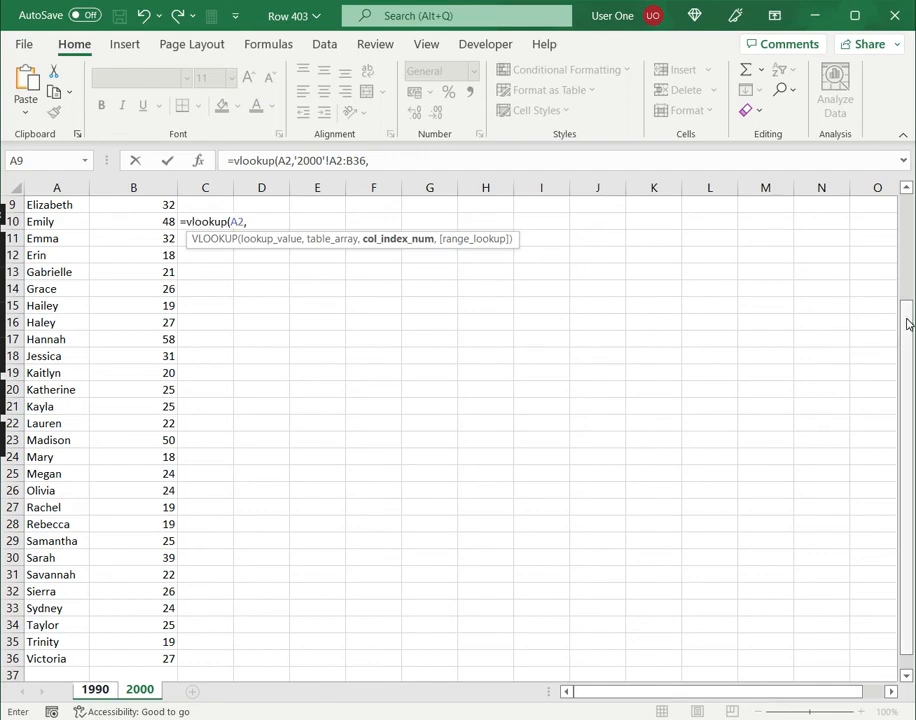
{"action": "left_click_drag", "start_coordinate": [906, 321], "coordinate": [908, 204]}
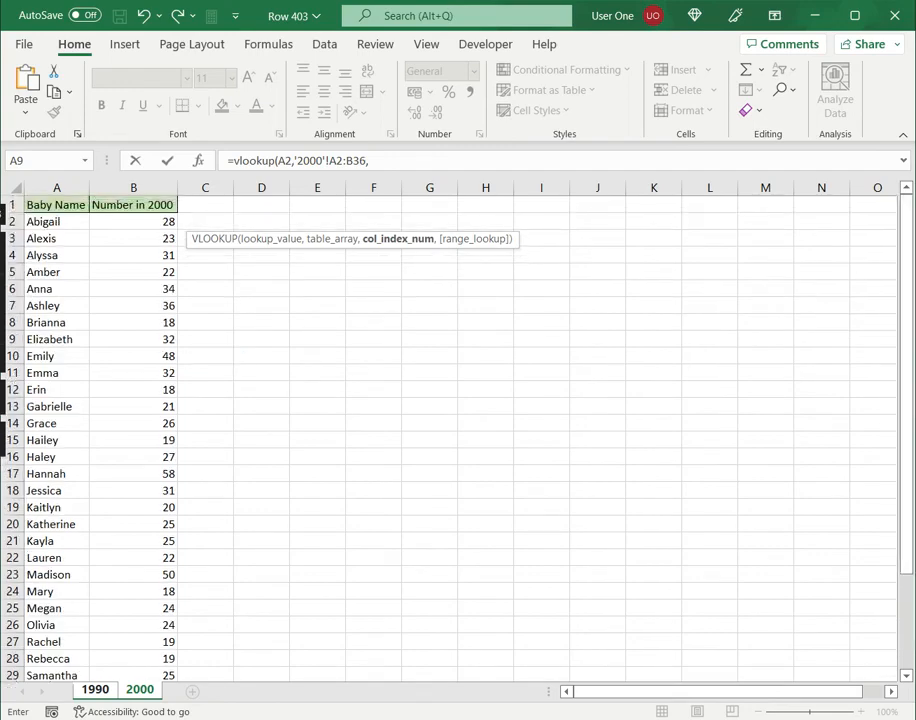
{"action": "left_click", "coordinate": [371, 161]}
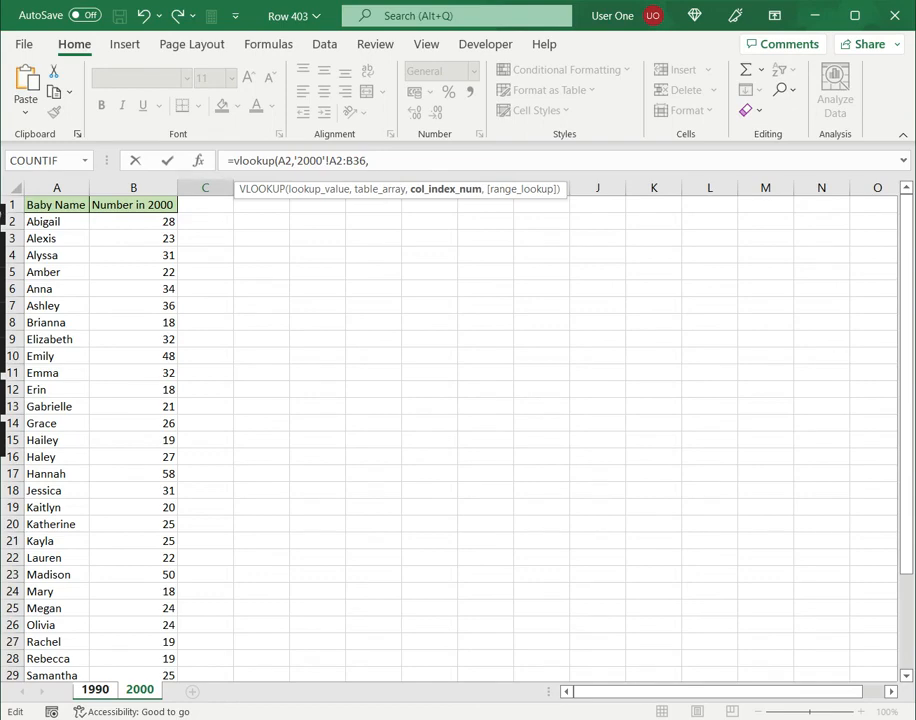
{"action": "type", "text": "2,"}
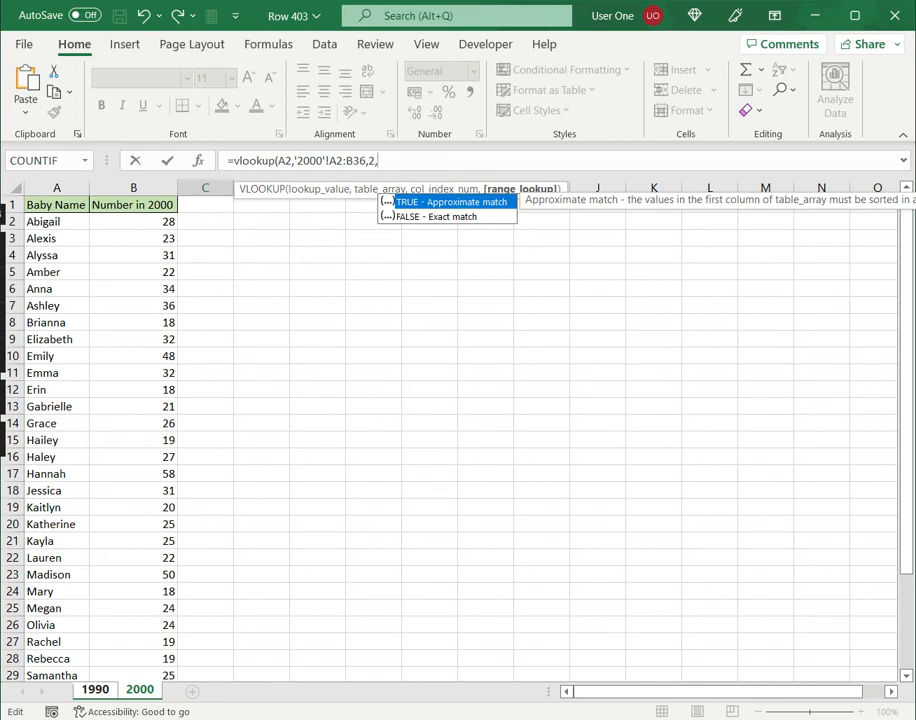
{"action": "type", "text": "FALSE)"}
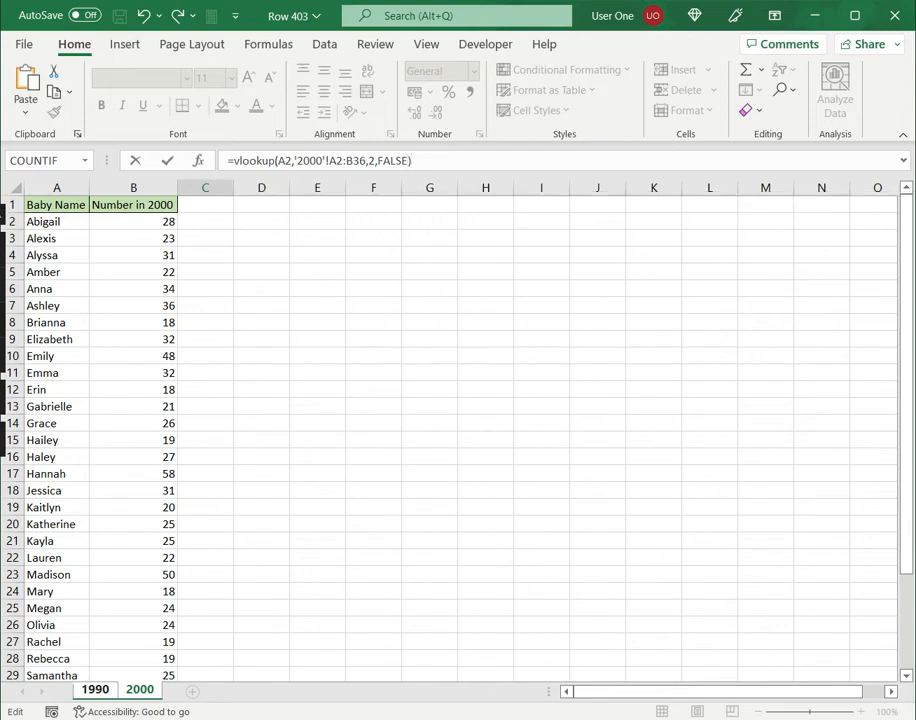
{"action": "key", "text": "Return"}
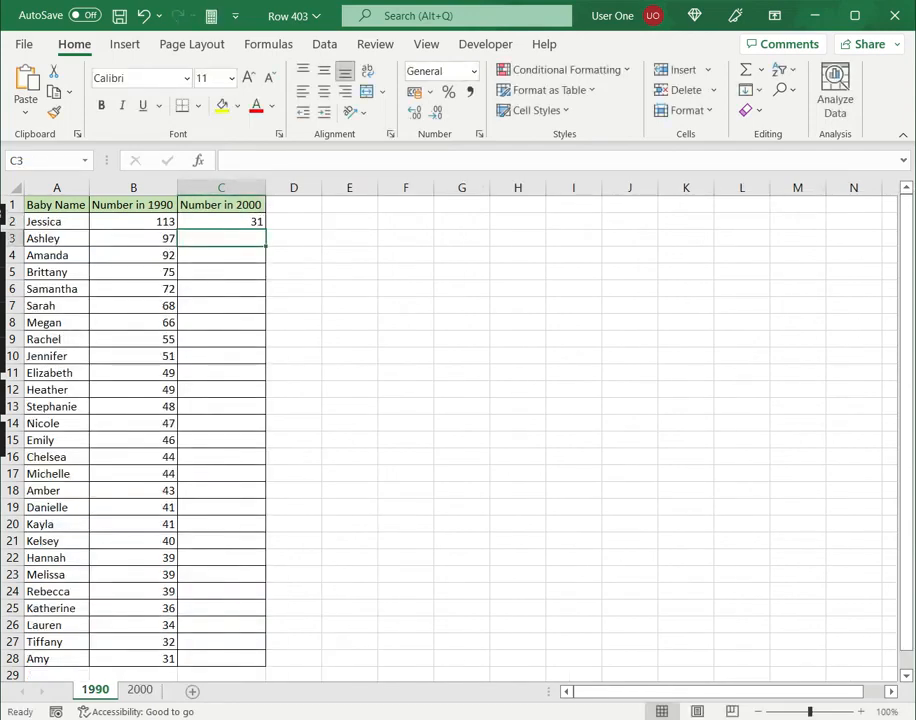
Step: Make the table range in the C2 formula absolute, as '2000'!$A$2:$B$36
{"action": "left_click", "coordinate": [221, 221]}
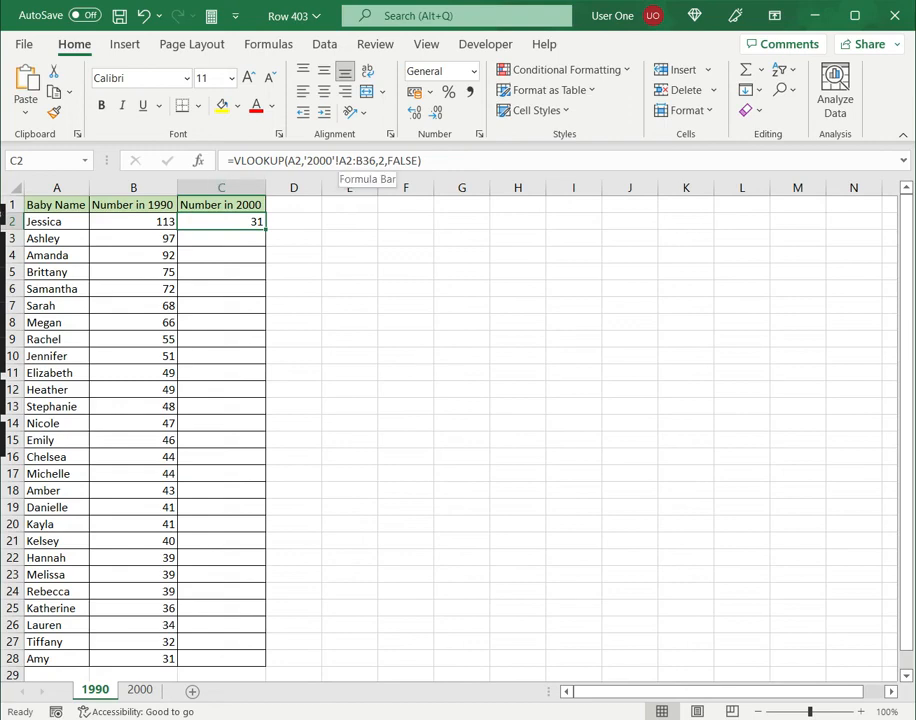
{"action": "left_click", "coordinate": [337, 160]}
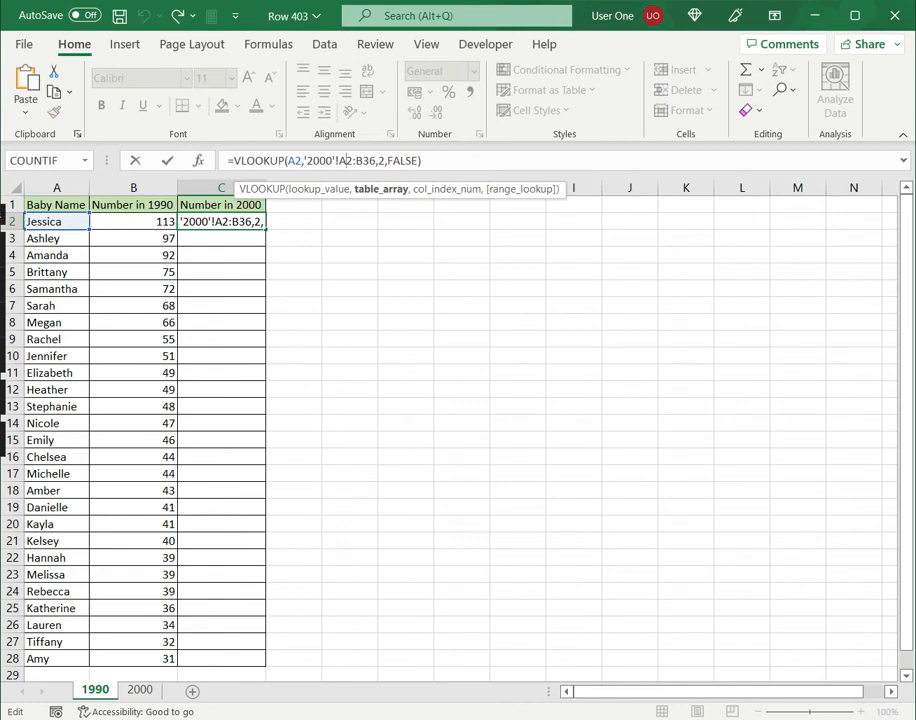
{"action": "key", "text": "F4"}
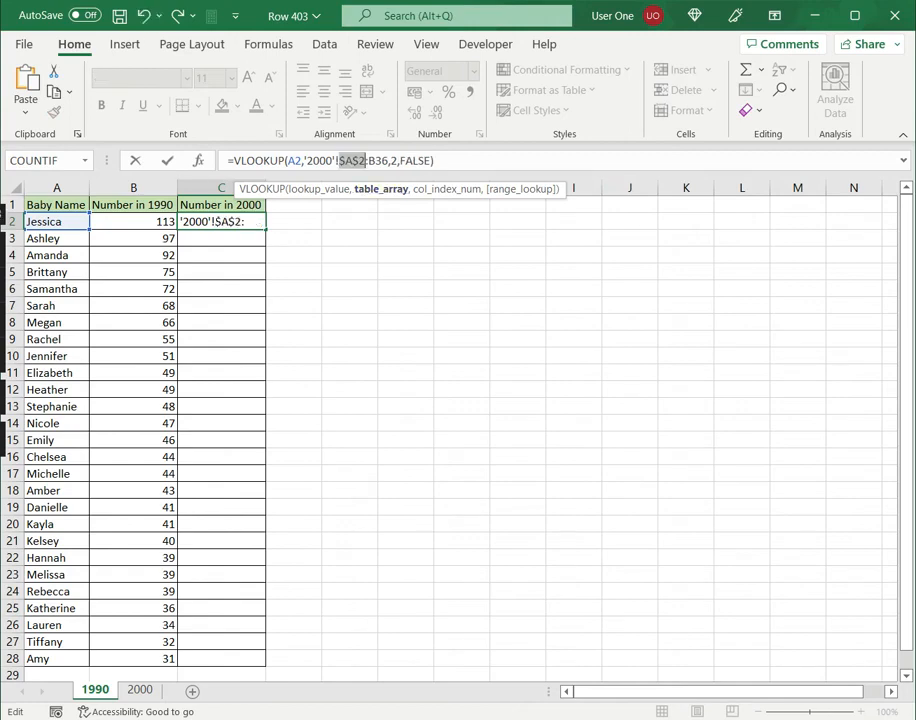
{"action": "left_click", "coordinate": [374, 160]}
{"action": "key", "text": "F4"}
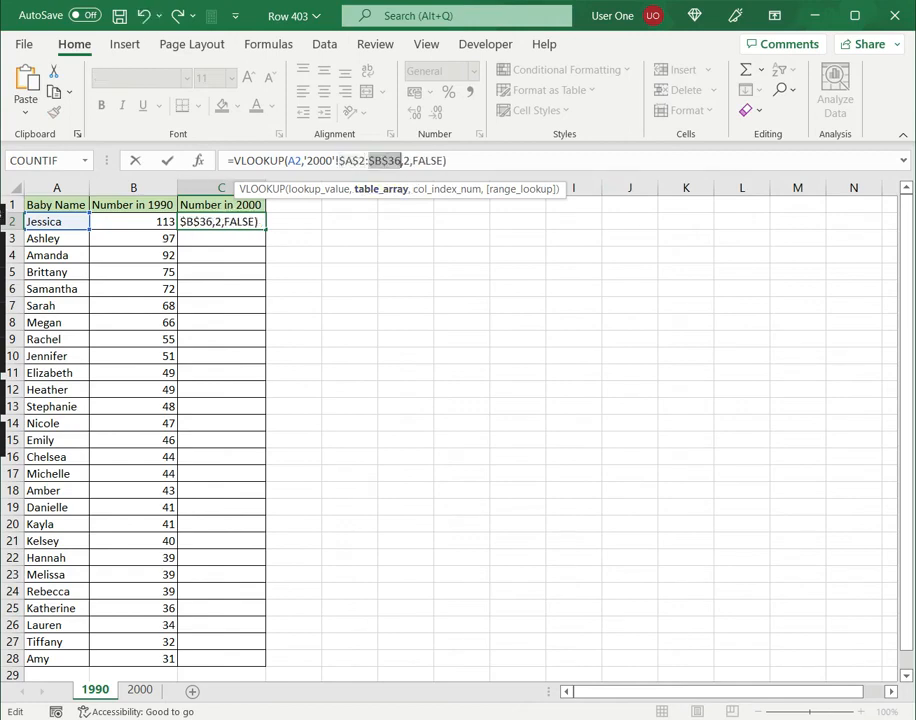
{"action": "key", "text": "Return"}
Step: Fill the C2 VLOOKUP formula down to C28 and inspect the copied formulas in C4 and C5
{"action": "left_click", "coordinate": [221, 221]}
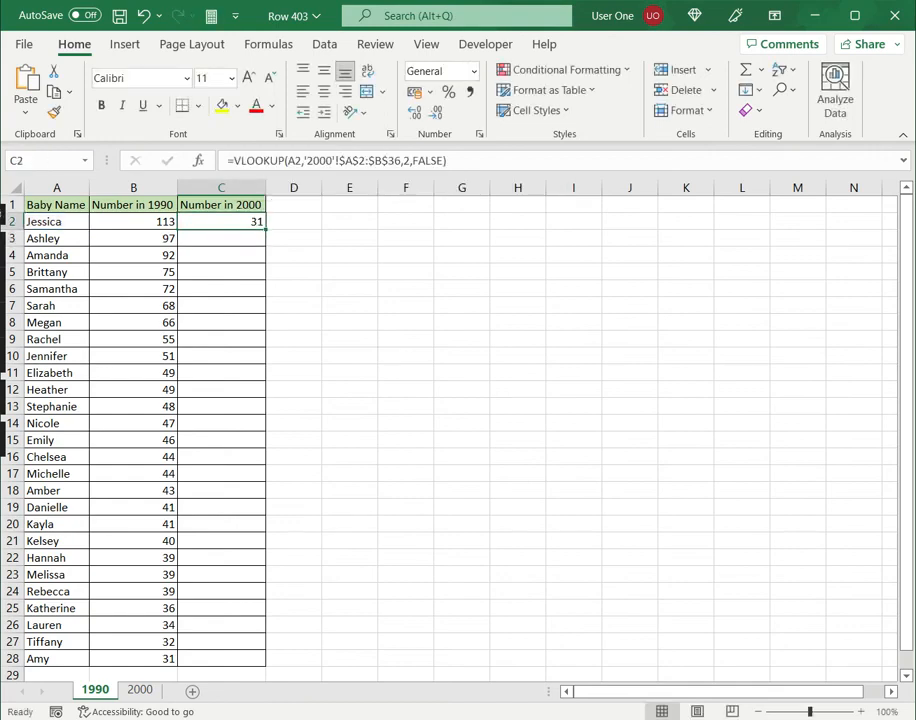
{"action": "left_click_drag", "start_coordinate": [266, 229], "coordinate": [258, 664]}
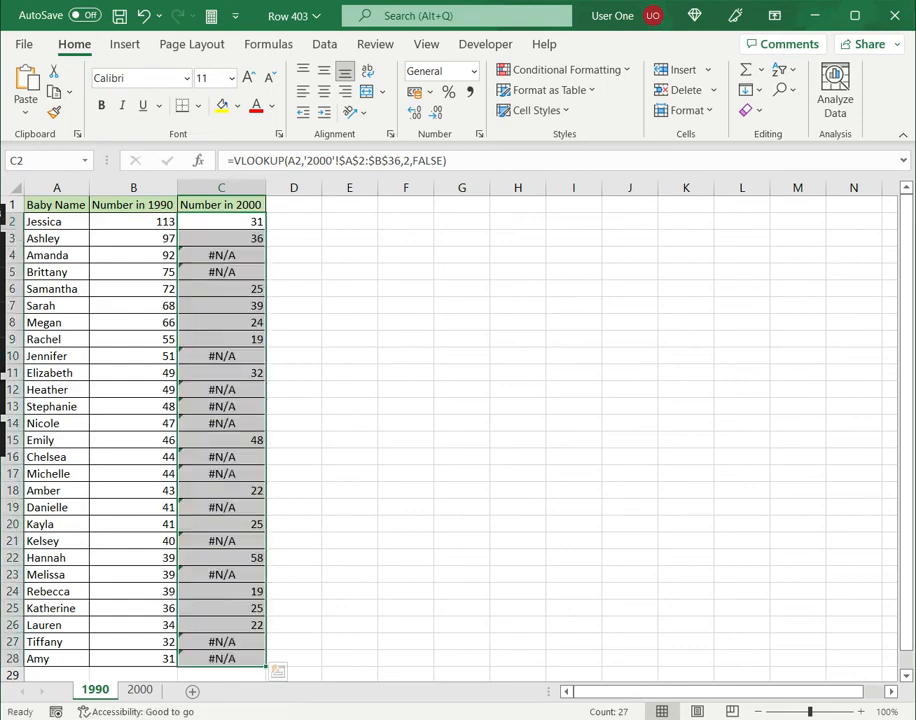
{"action": "left_click", "coordinate": [222, 256]}
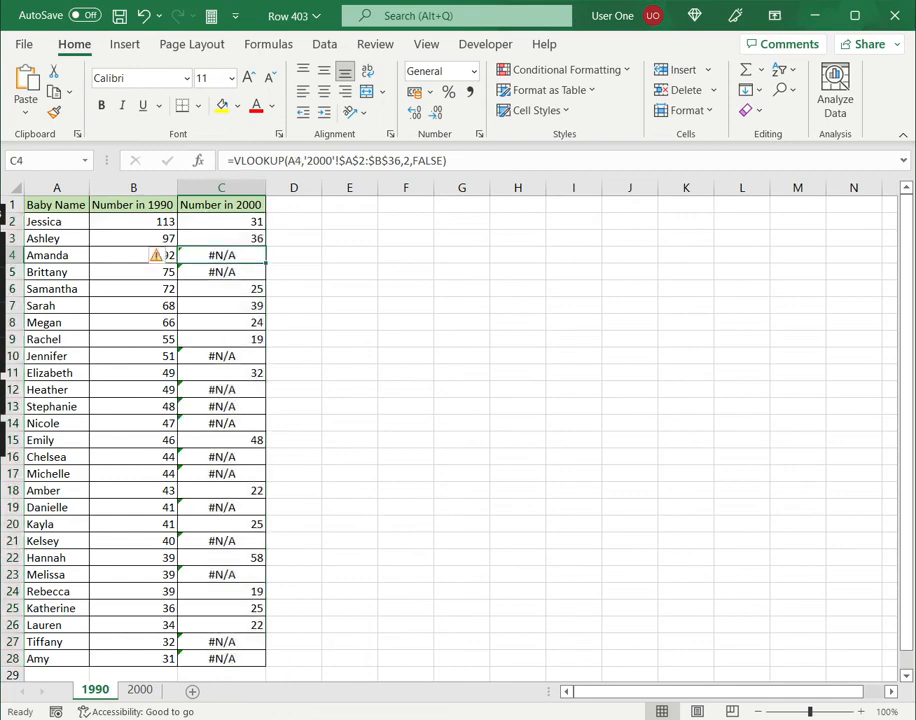
{"action": "left_click", "coordinate": [222, 272]}
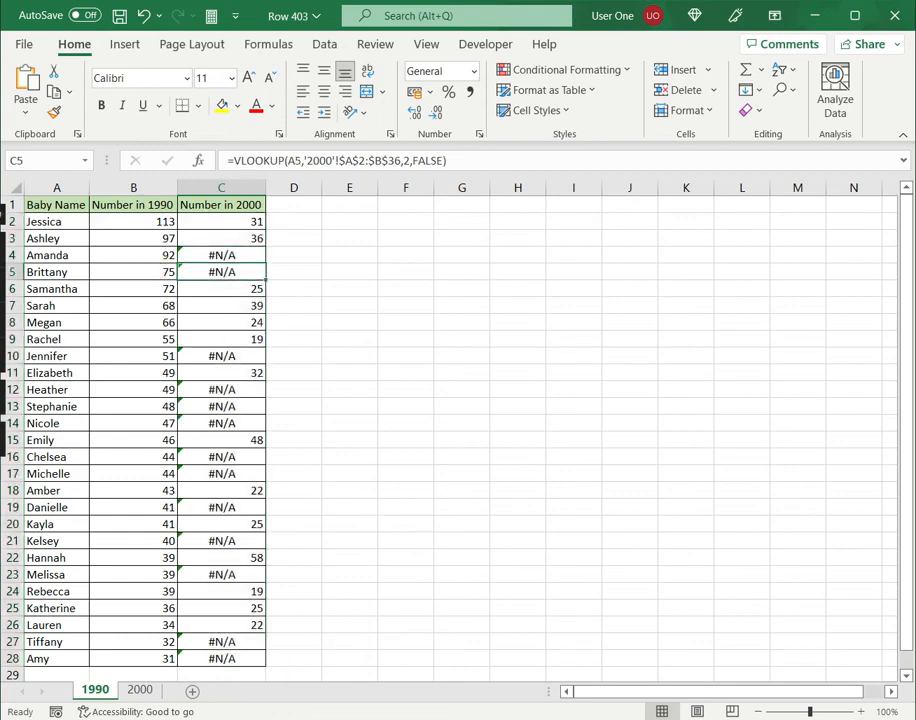
{"action": "left_click", "coordinate": [56, 256]}
{"action": "left_click", "coordinate": [222, 256]}
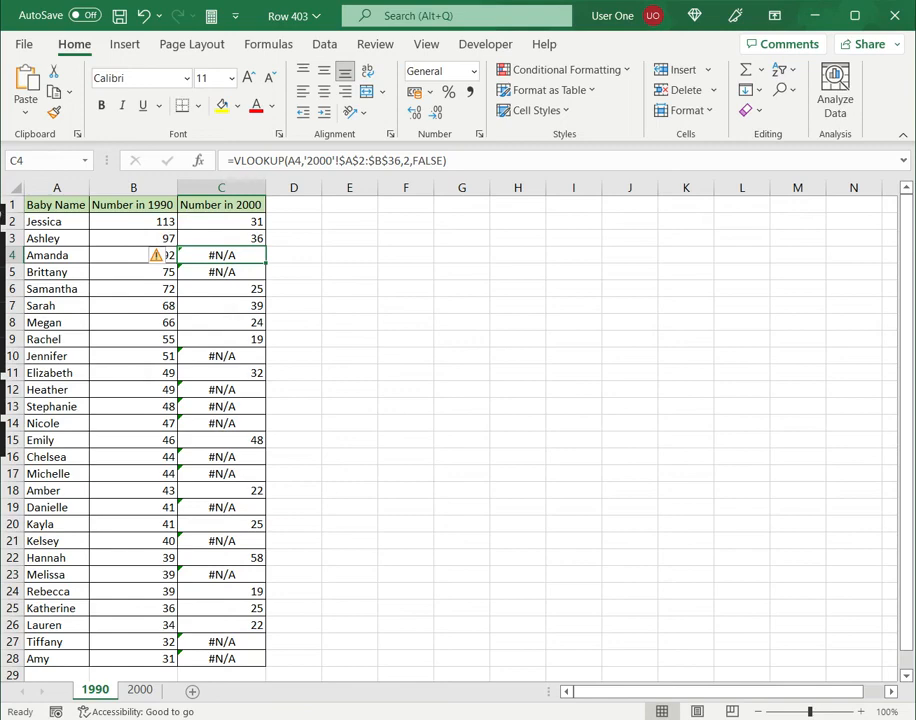
Step: Wrap the VLOOKUP in C2 in an IFERROR function that returns 0 on an error
{"action": "left_click", "coordinate": [222, 222]}
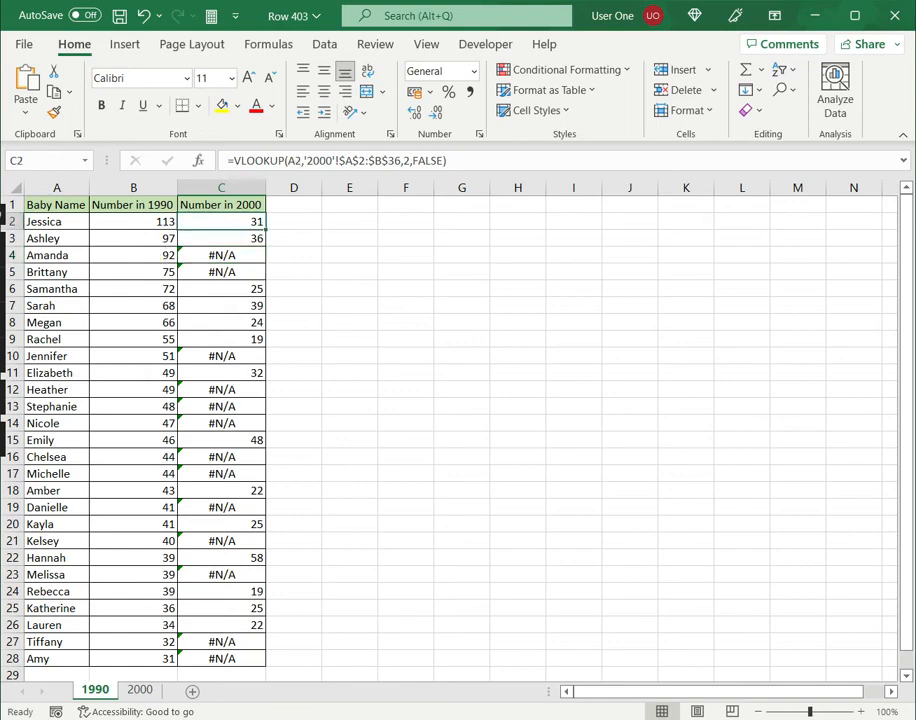
{"action": "left_click", "coordinate": [230, 160]}
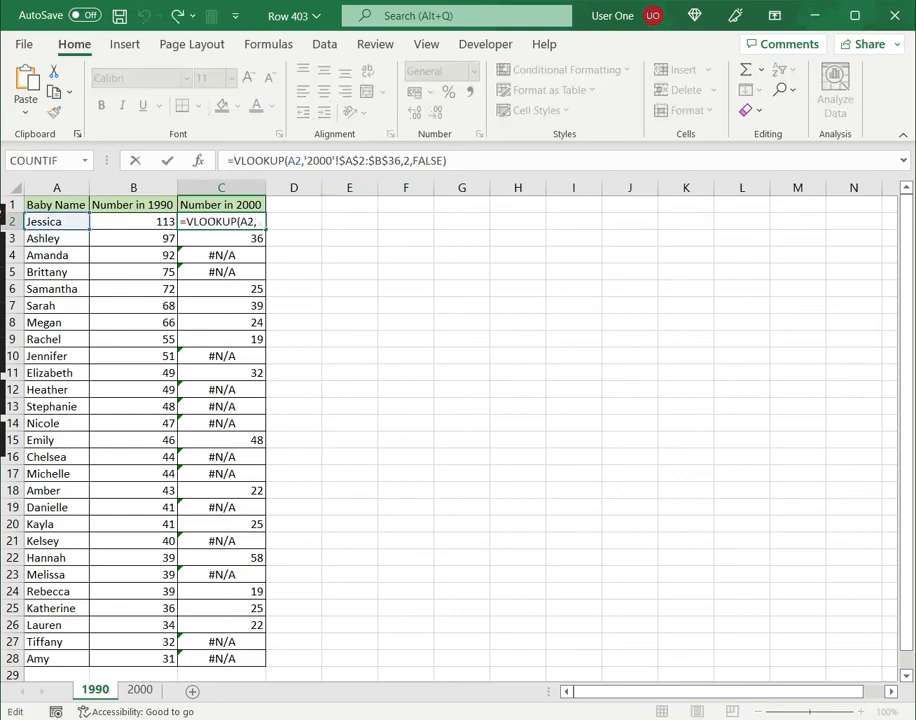
{"action": "type", "text": "iferror("}
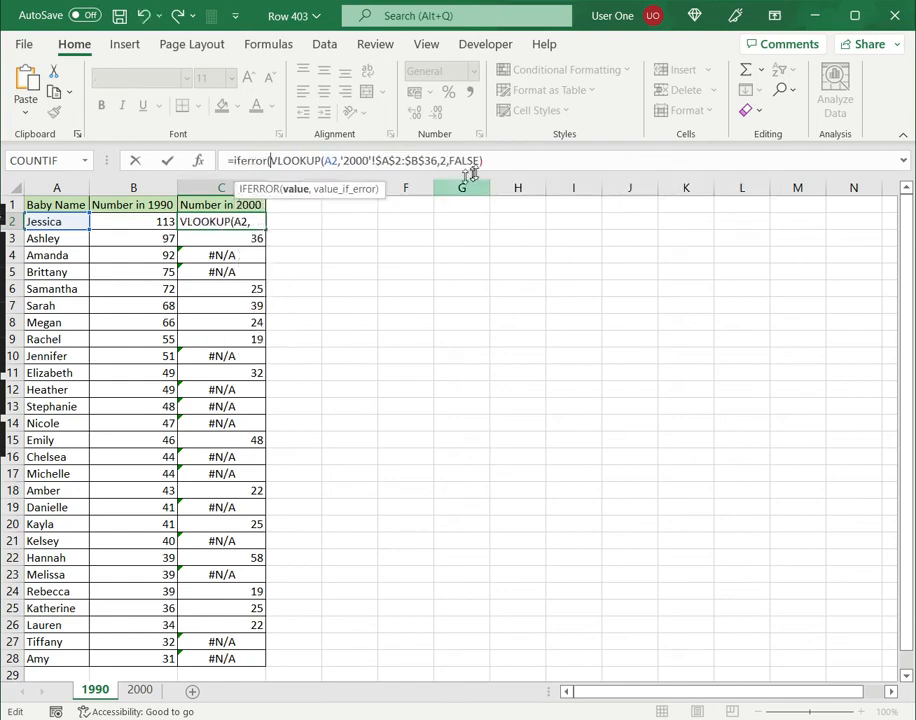
{"action": "key", "text": "End"}
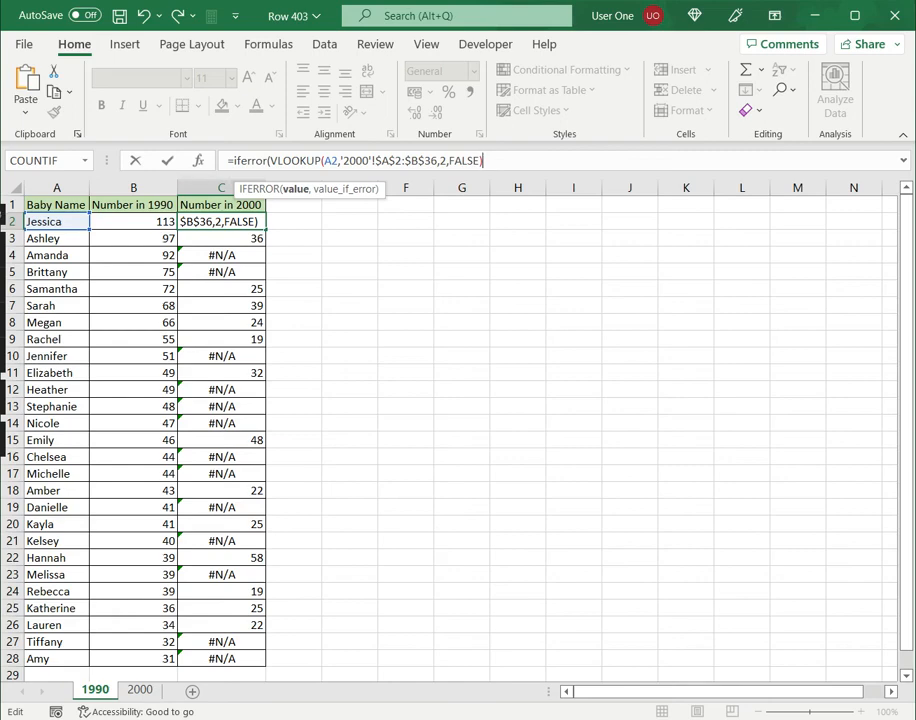
{"action": "type", "text": ","}
{"action": "type", "text": "0"}
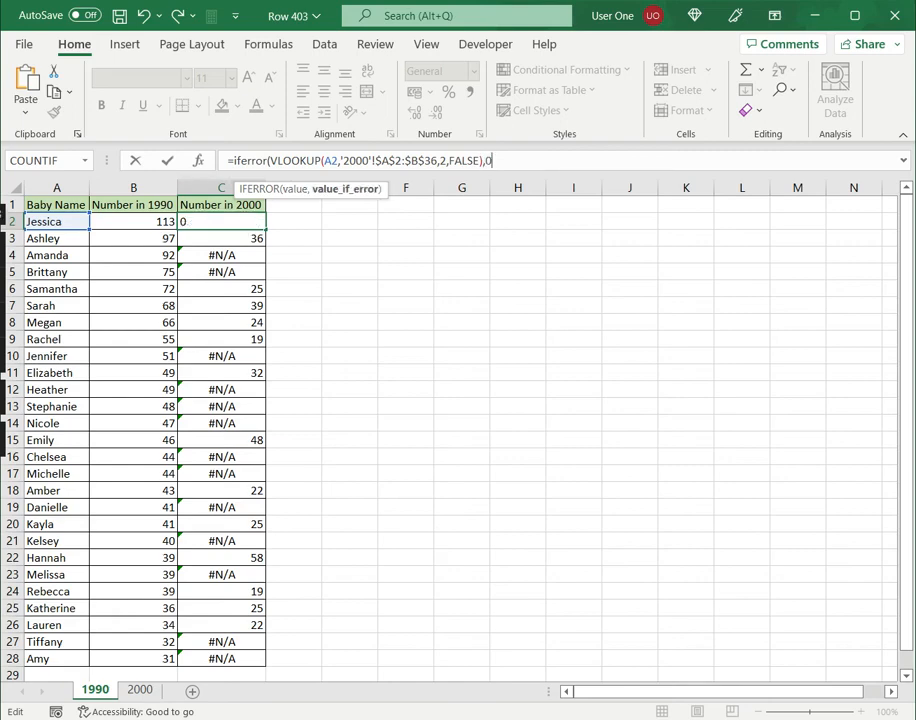
{"action": "type", "text": ")"}
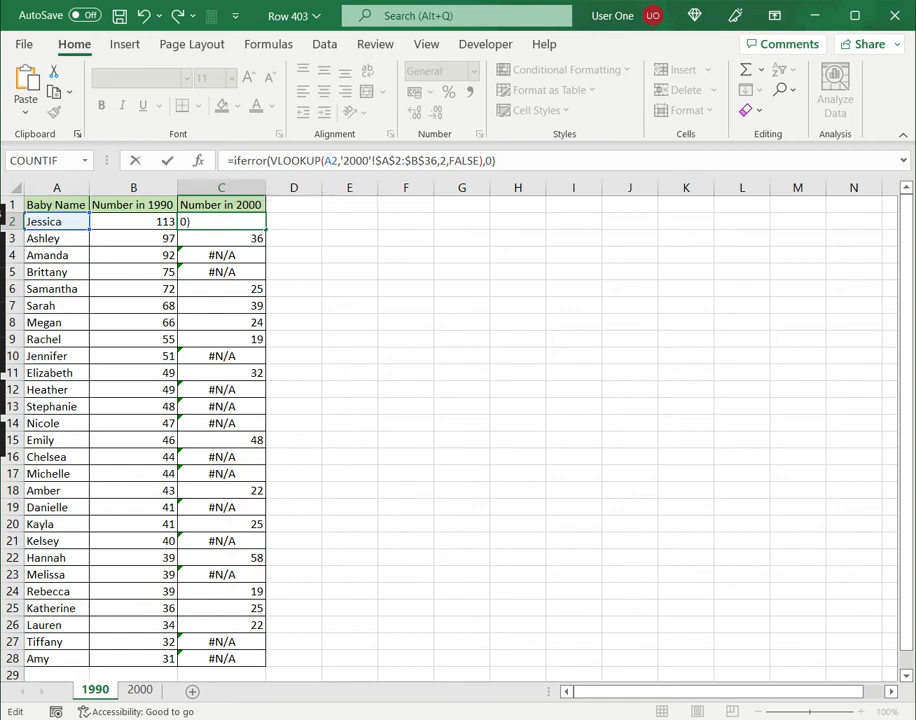
{"action": "key", "text": "Return"}
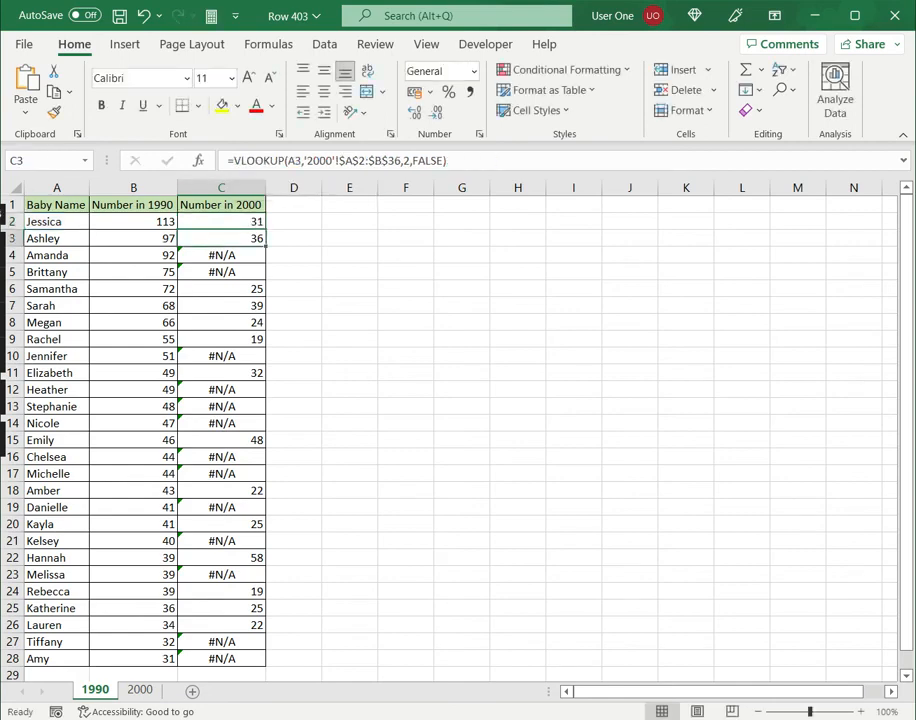
Step: Fill the IFERROR formula from C2 down to C28 and check the copied formula in C4
{"action": "left_click", "coordinate": [221, 222]}
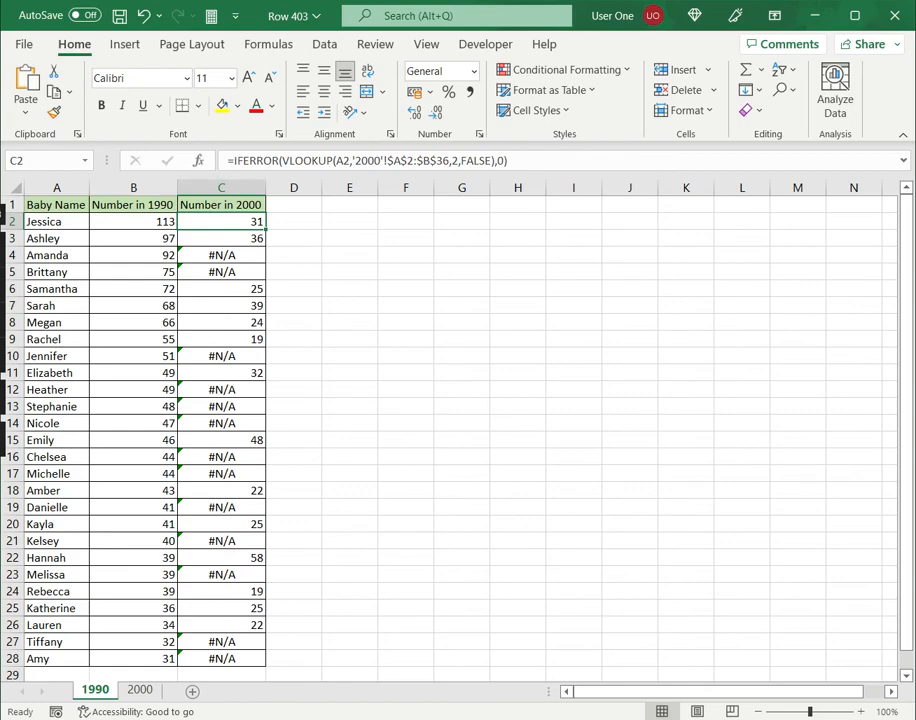
{"action": "left_click_drag", "start_coordinate": [266, 230], "coordinate": [266, 664]}
{"action": "left_click", "coordinate": [221, 256]}
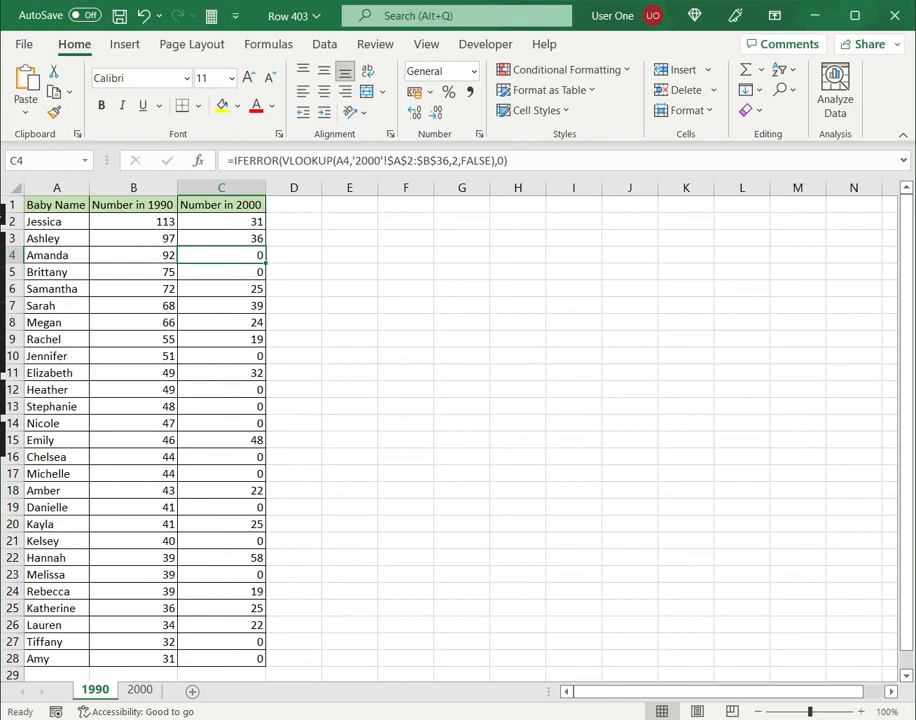
Step: Review the Baby Name and Number in 2000 columns on the 2000 sheet, and return to the 1990 sheet
{"action": "left_click", "coordinate": [139, 690]}
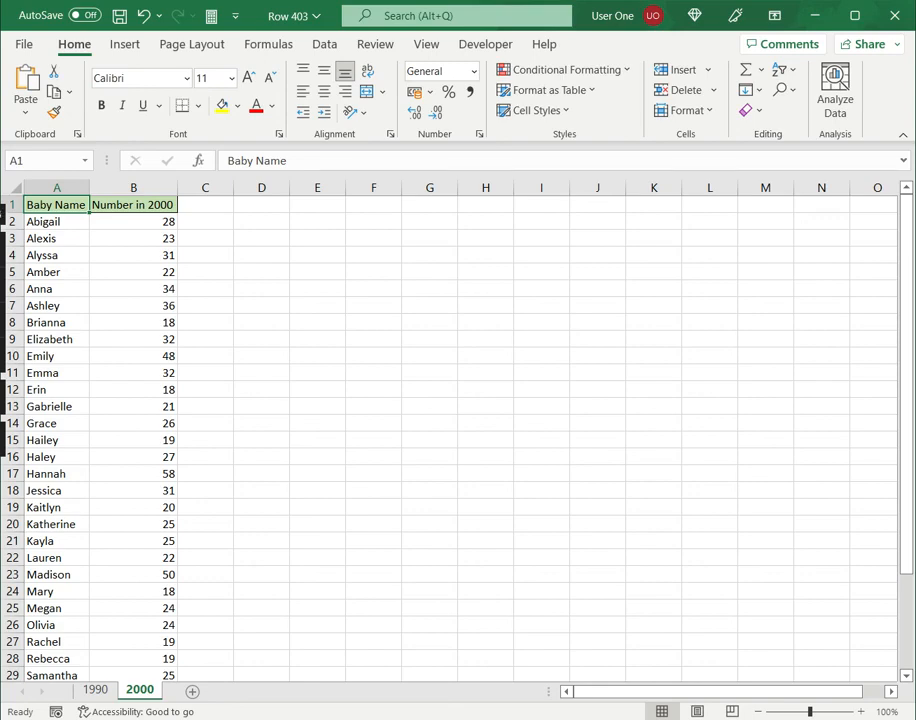
{"action": "left_click_drag", "start_coordinate": [133, 204], "coordinate": [541, 557]}
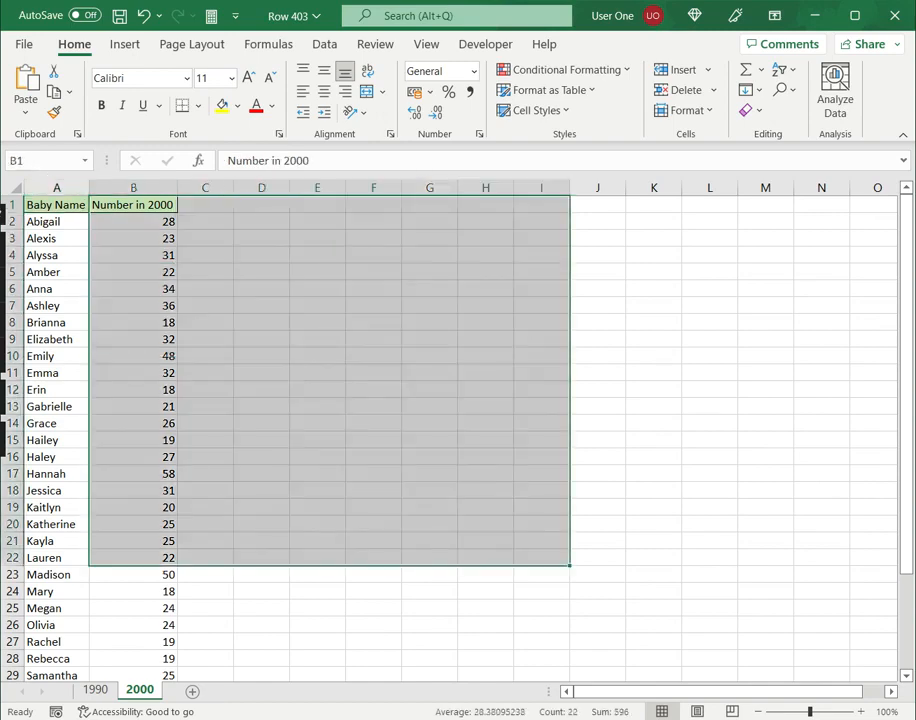
{"action": "left_click", "coordinate": [56, 205]}
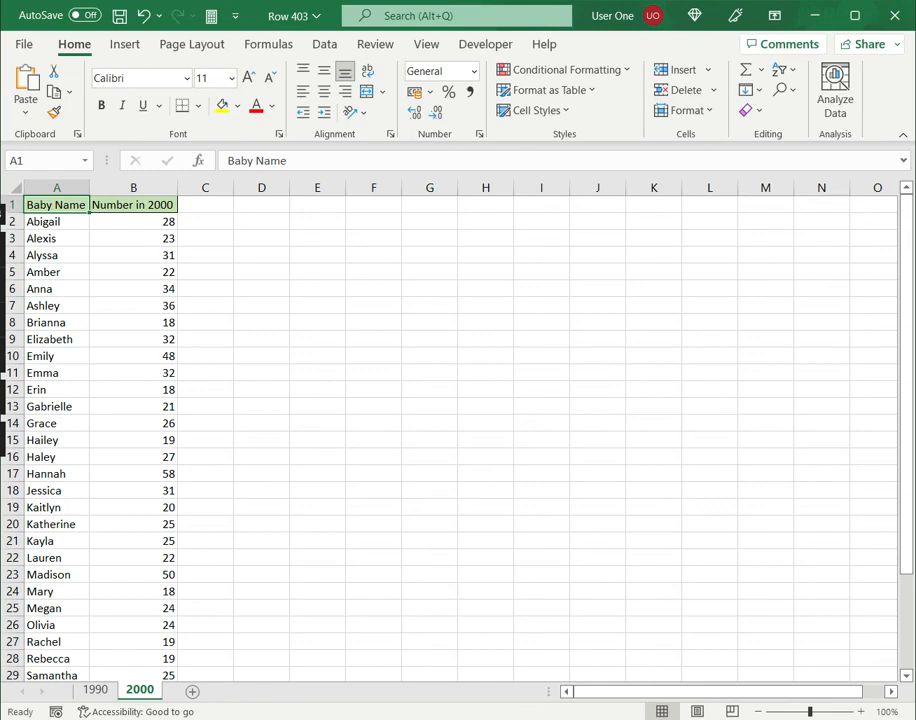
{"action": "left_click", "coordinate": [100, 689]}
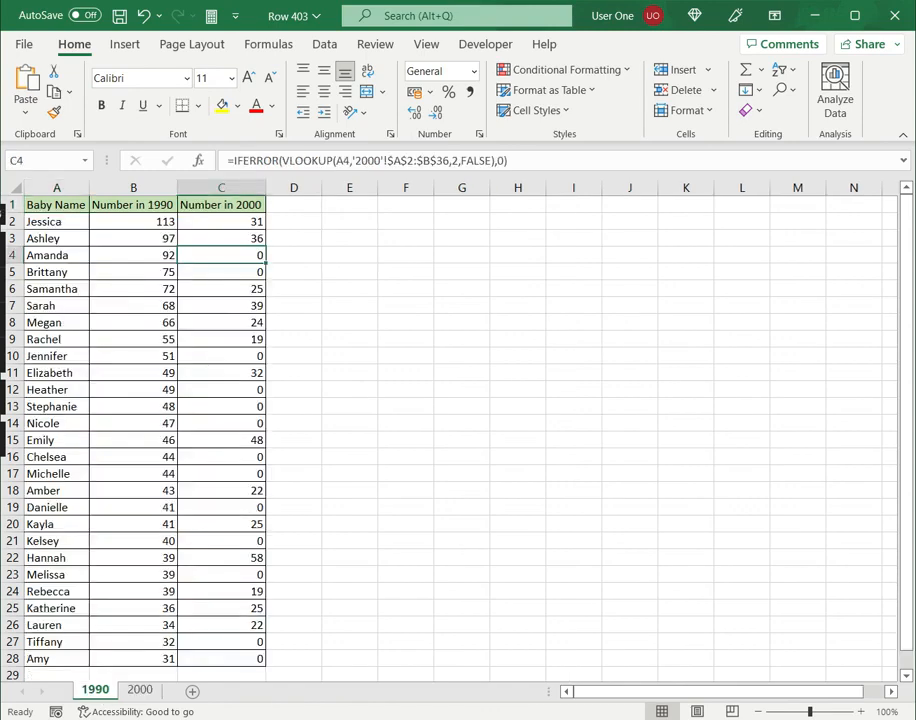